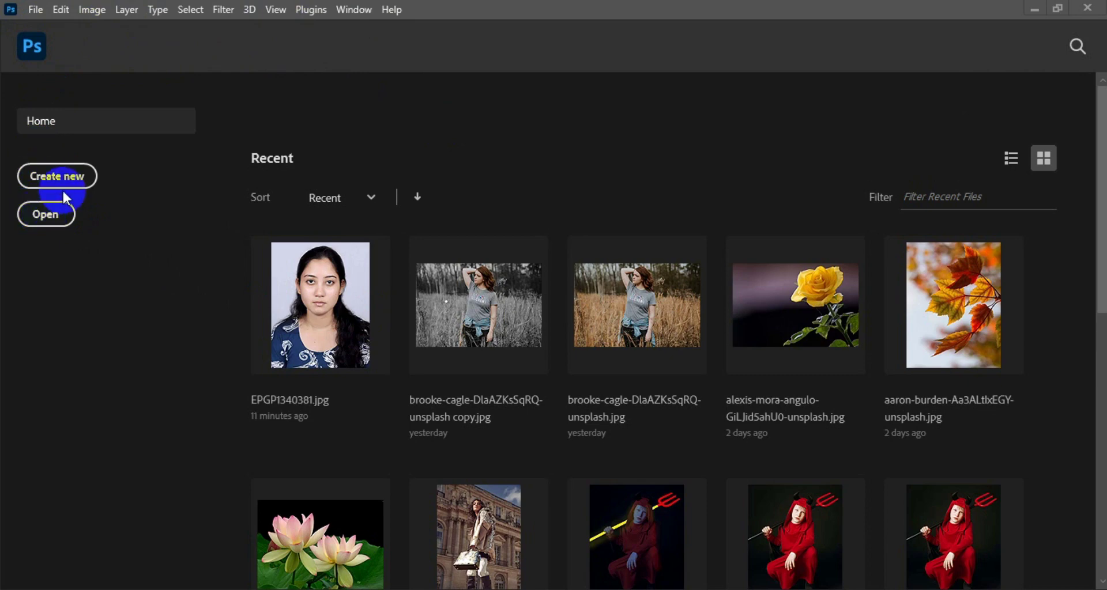
- Open the portrait photo EPGP1340381.jpg from the Desktop
left_click(47, 215)
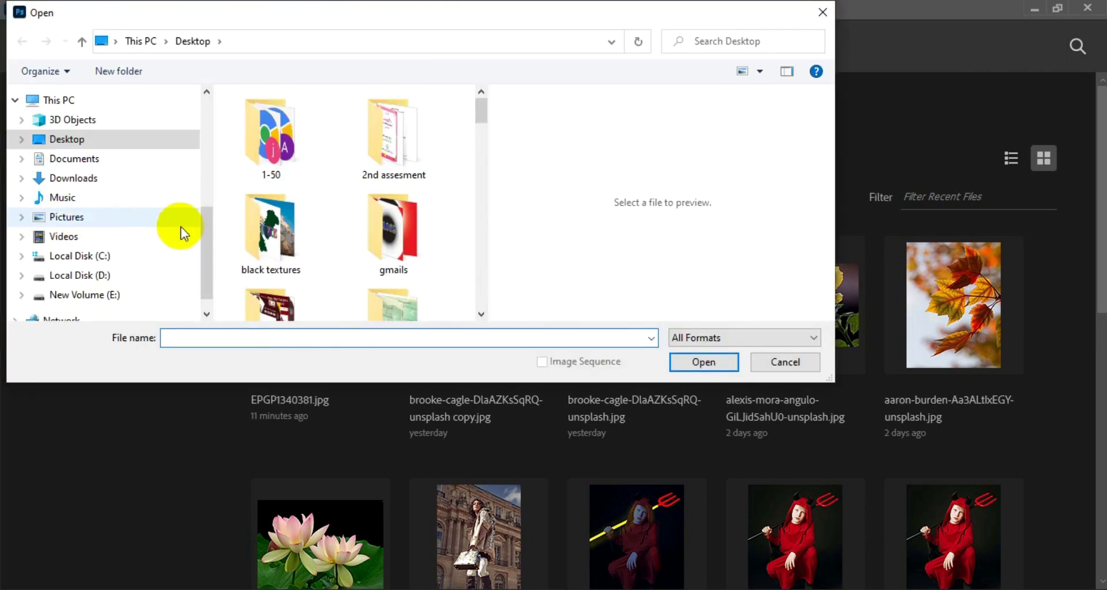
mouse_move(480, 109)
left_mouse_down()
mouse_move(474, 230)
mouse_move(478, 166)
left_mouse_up()
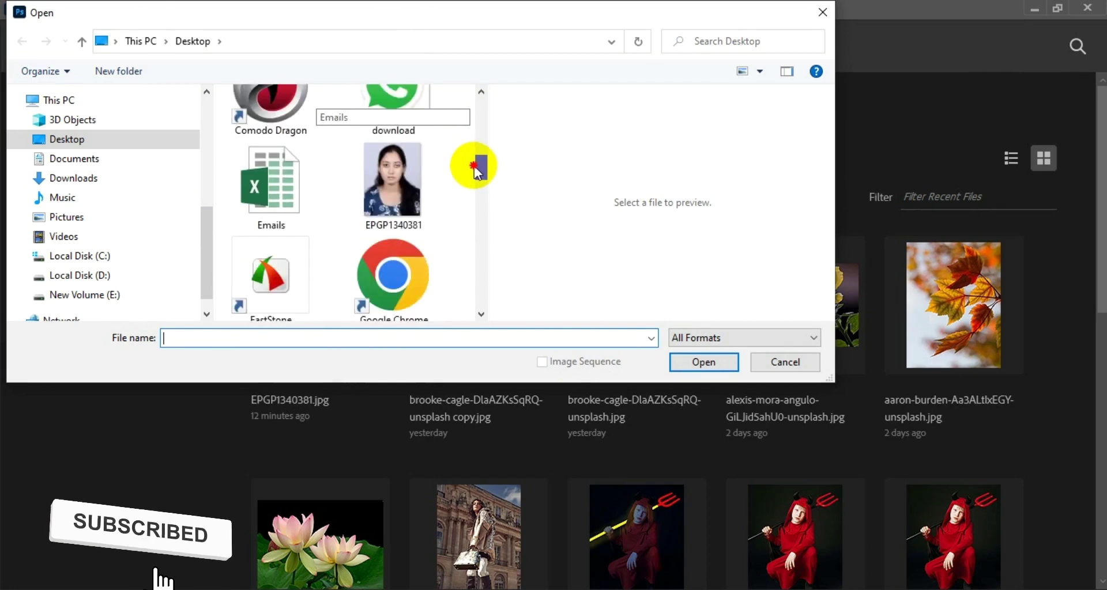
left_click(378, 180)
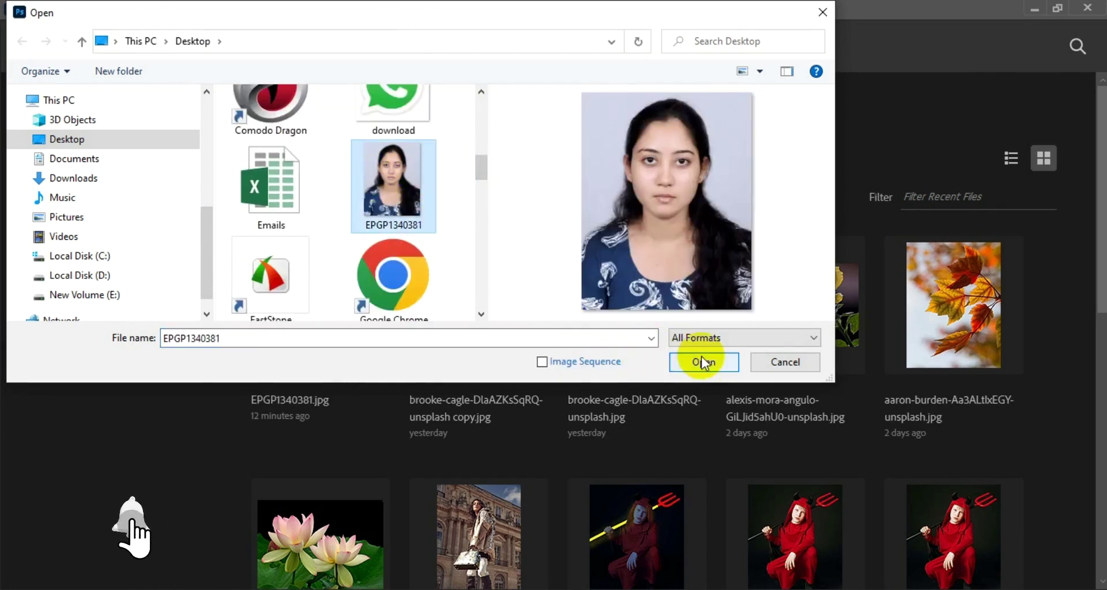
left_click(703, 362)
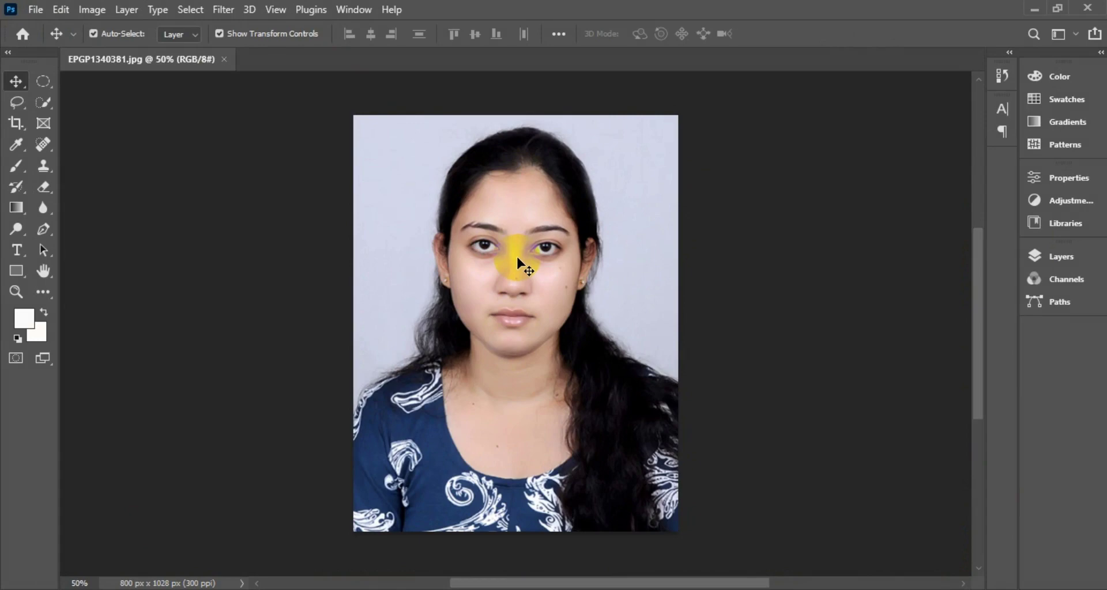
- Select the Crop Tool and set its ratio to 1.5 × 2
left_click(246, 213)
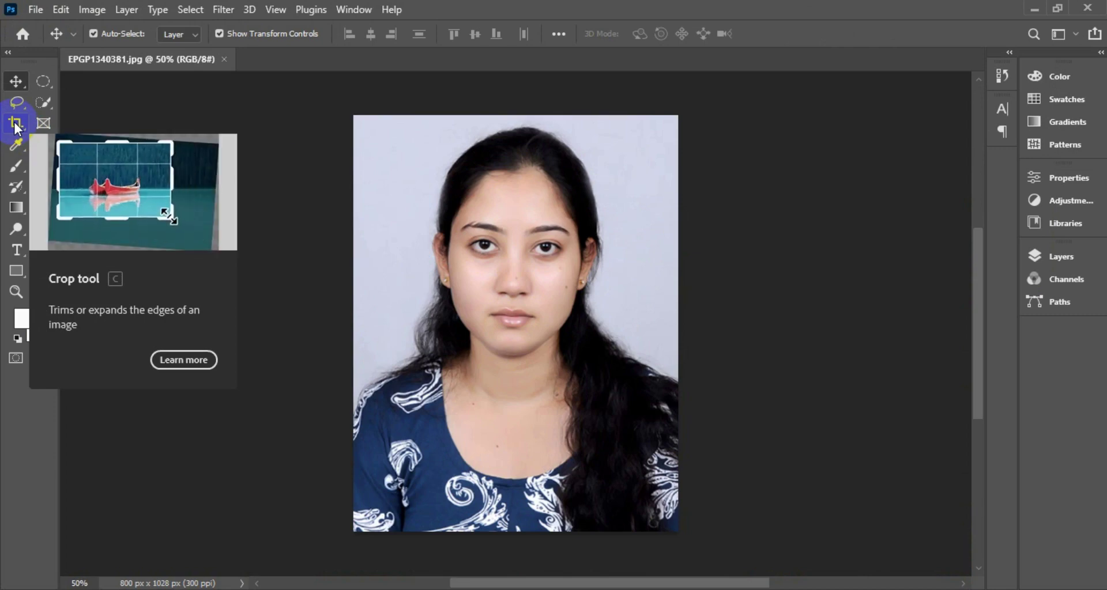
left_click(16, 125)
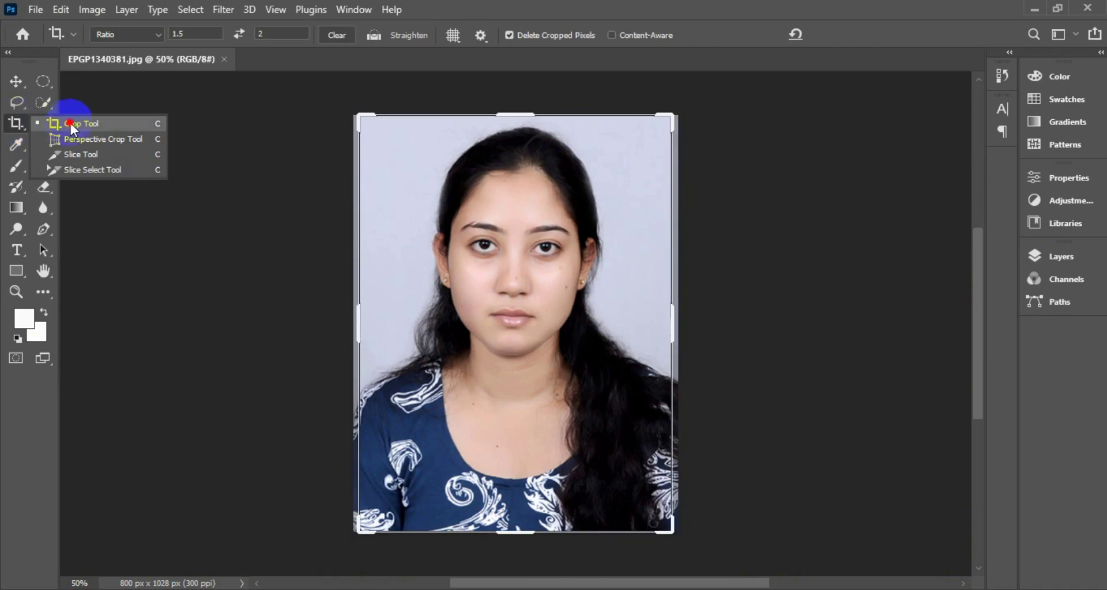
left_click(70, 122)
left_click(199, 33)
double_click(197, 34)
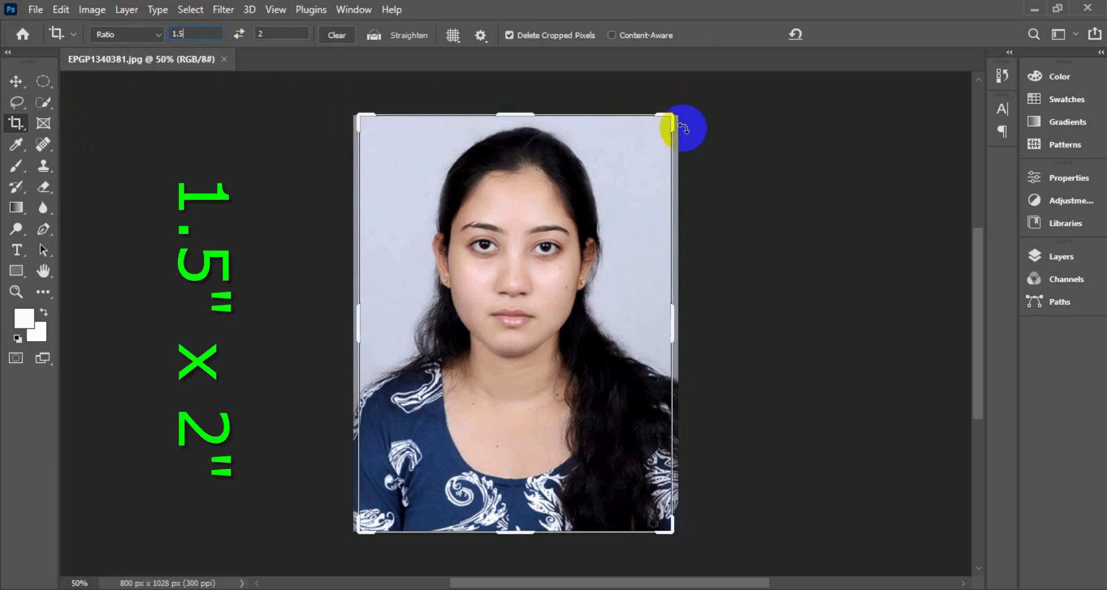
left_click(273, 33)
left_click(367, 98)
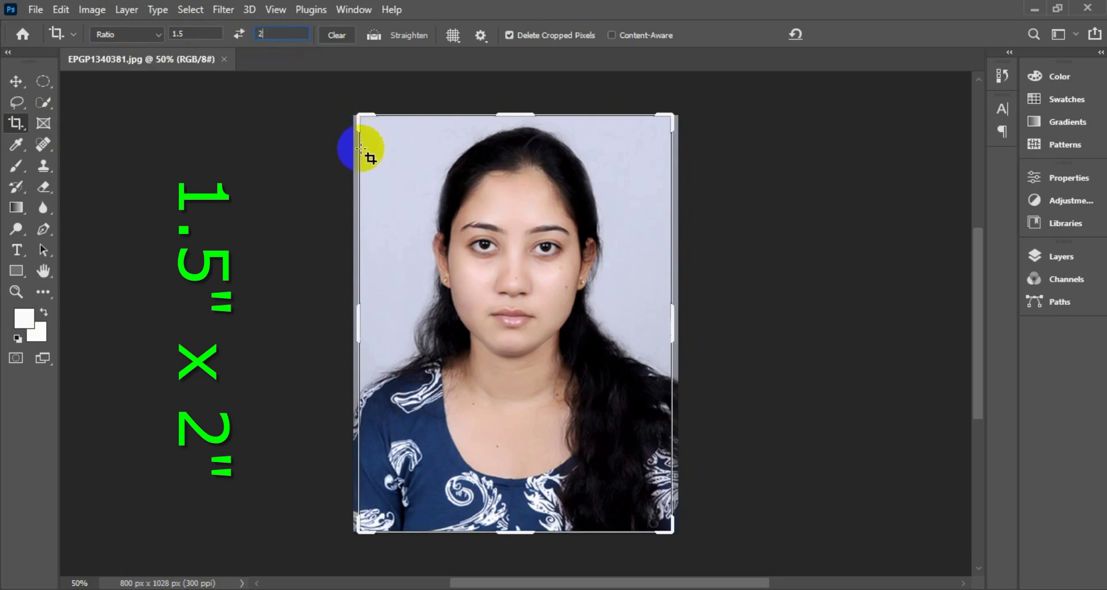
left_click(284, 35)
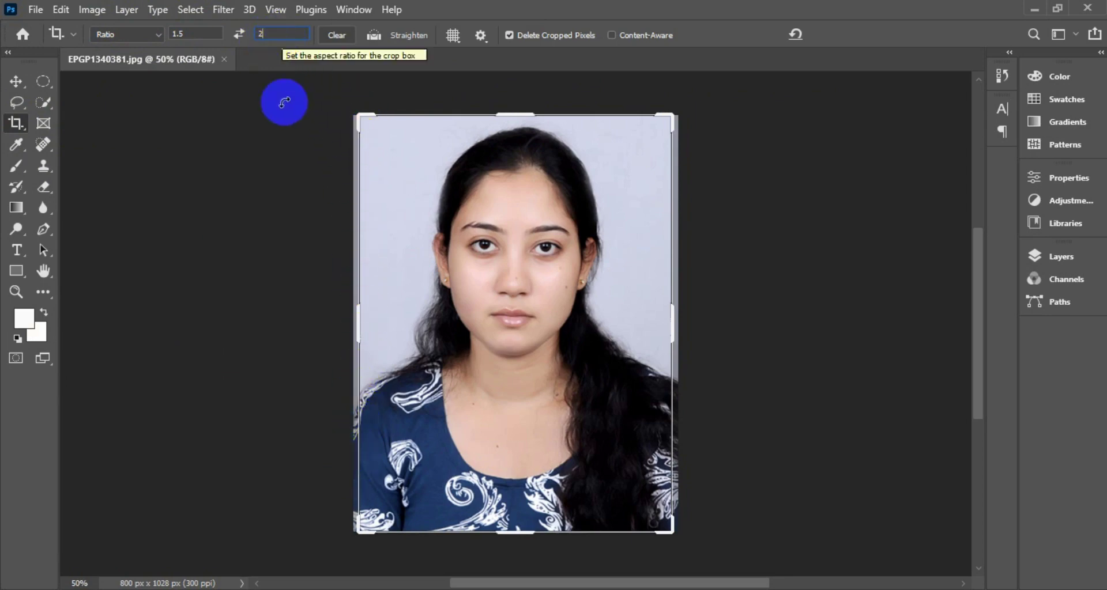
left_click(360, 118)
- Frame the face and shoulders in the crop box and commit the crop
left_click_drag(361, 120, 424, 193)
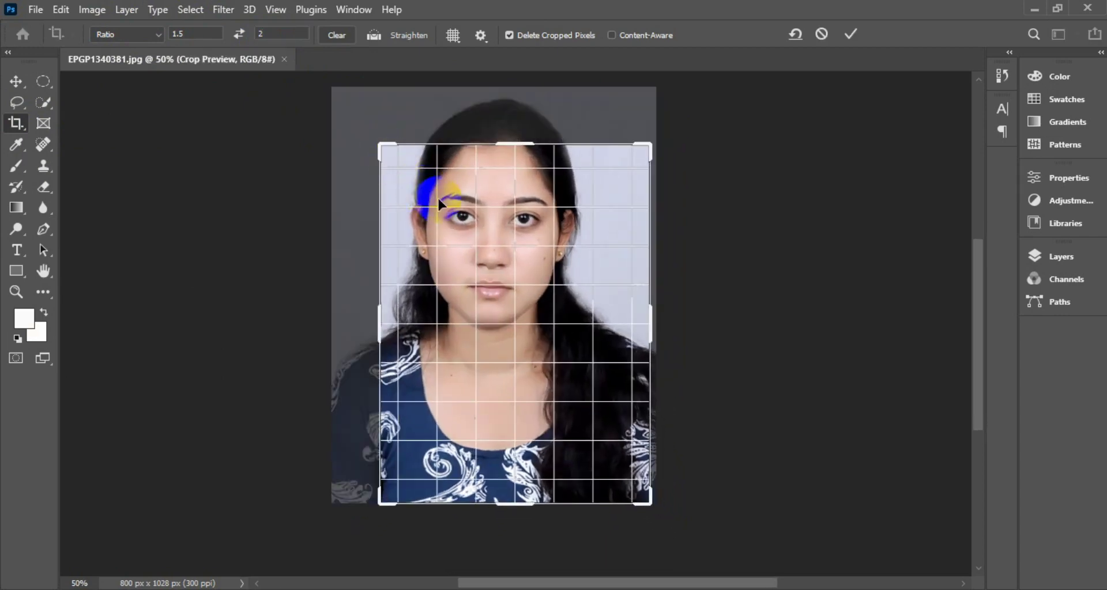
left_click_drag(439, 203, 442, 229)
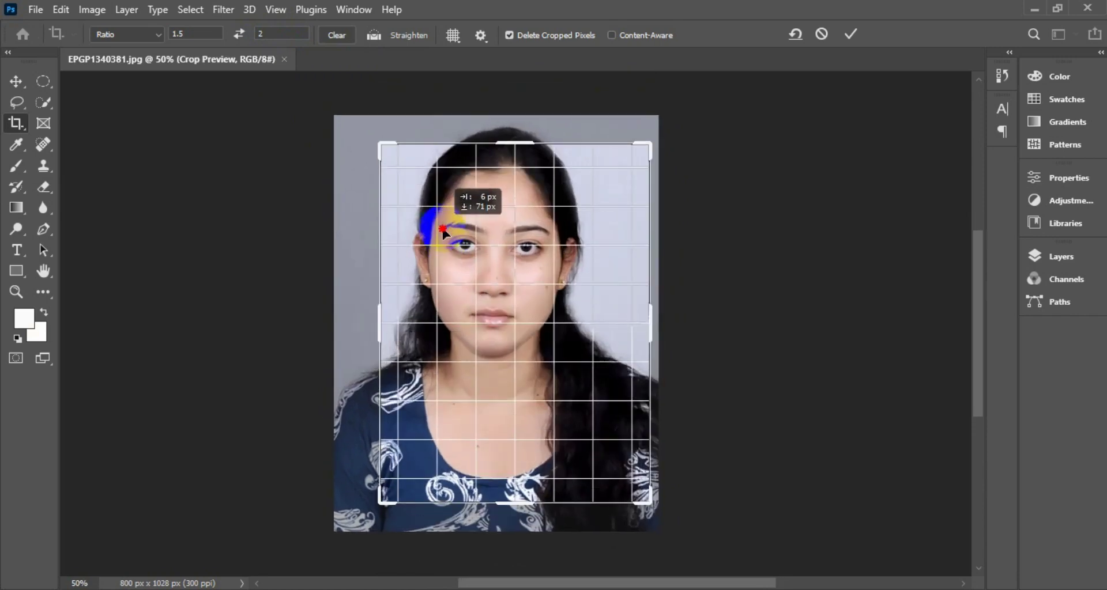
left_click_drag(461, 239, 465, 249)
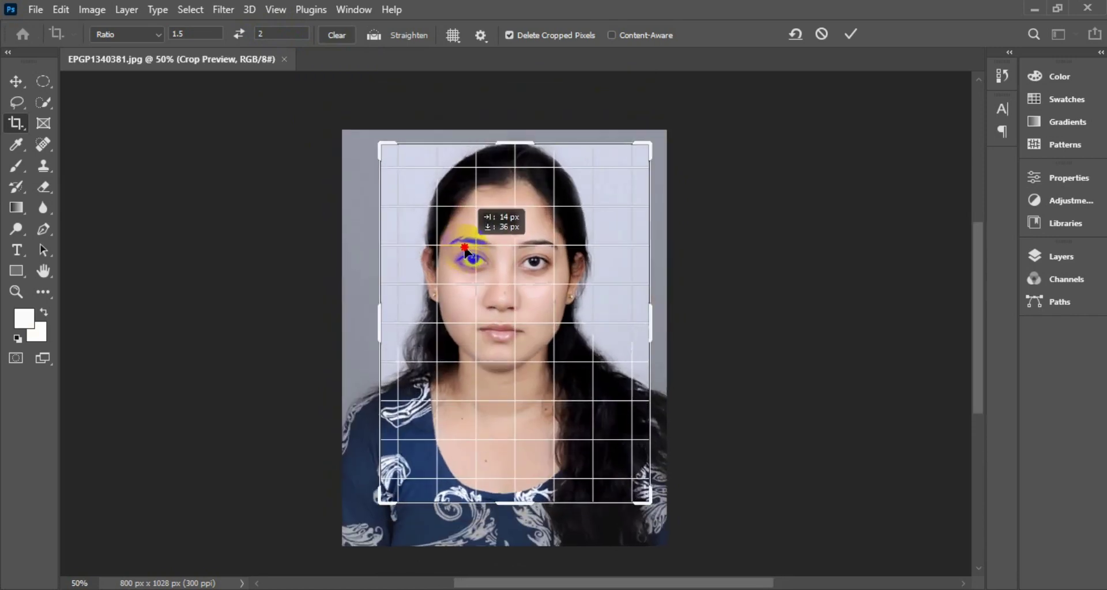
left_click(851, 34)
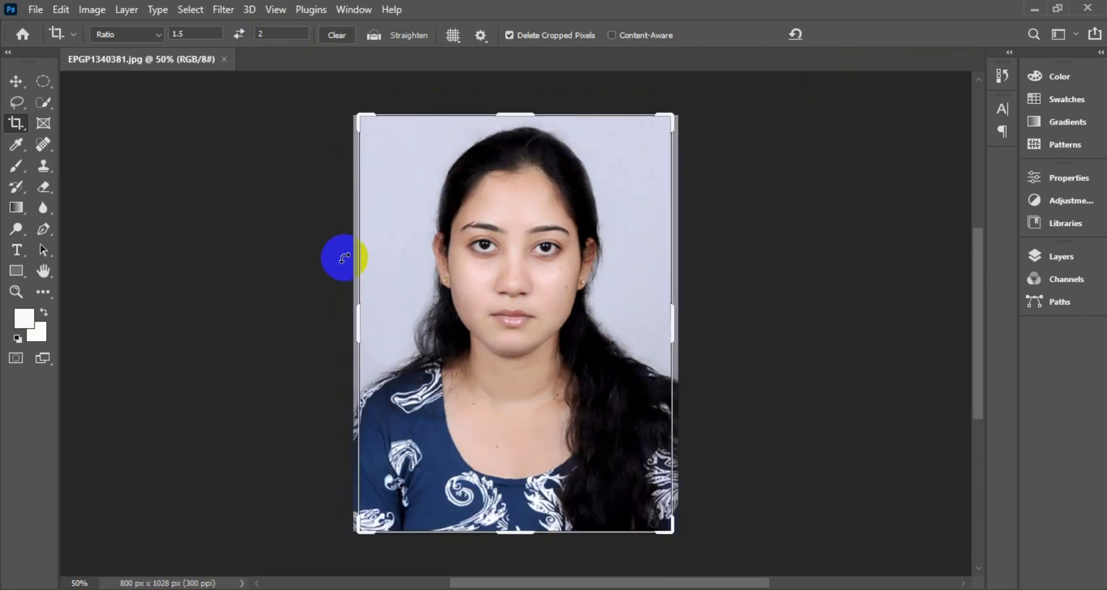
- Leave cropping, switch to the Move tool and bring up Image Size
left_click(16, 84)
left_click(465, 172)
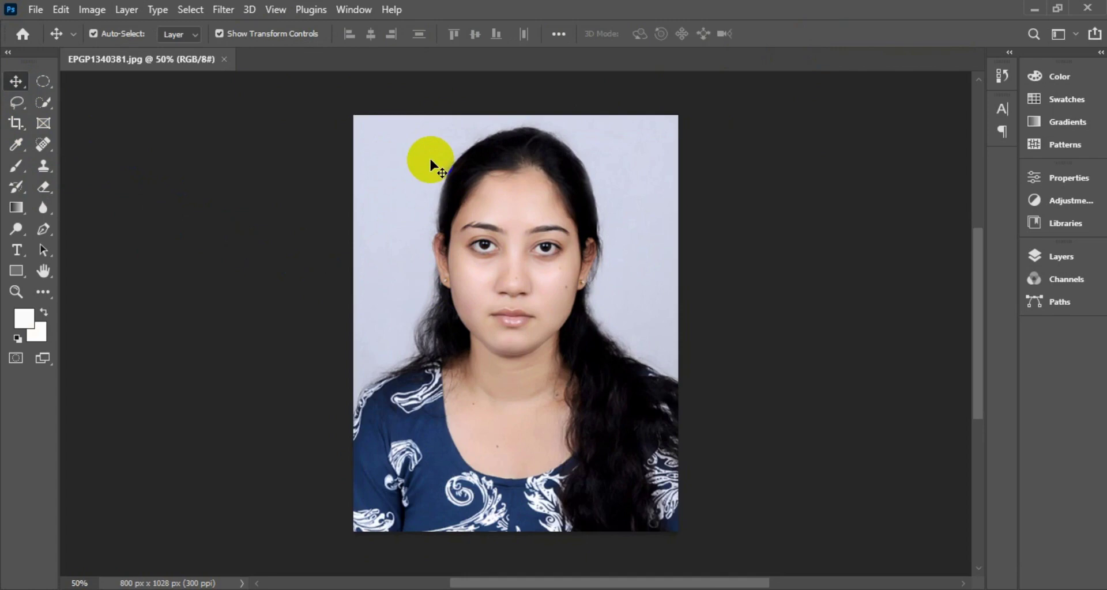
left_click(225, 100)
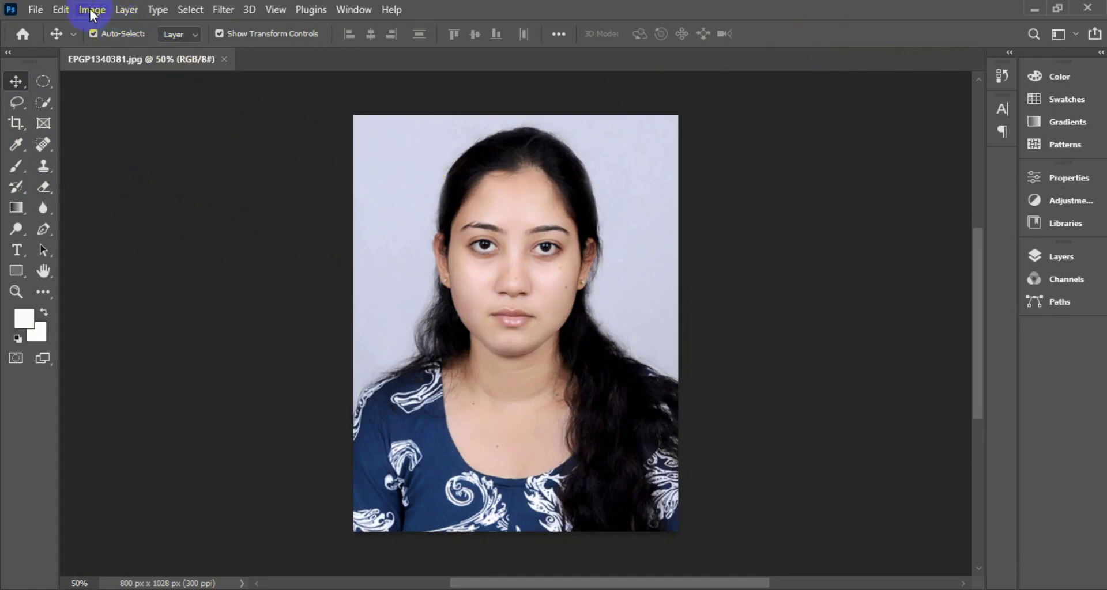
left_click(92, 10)
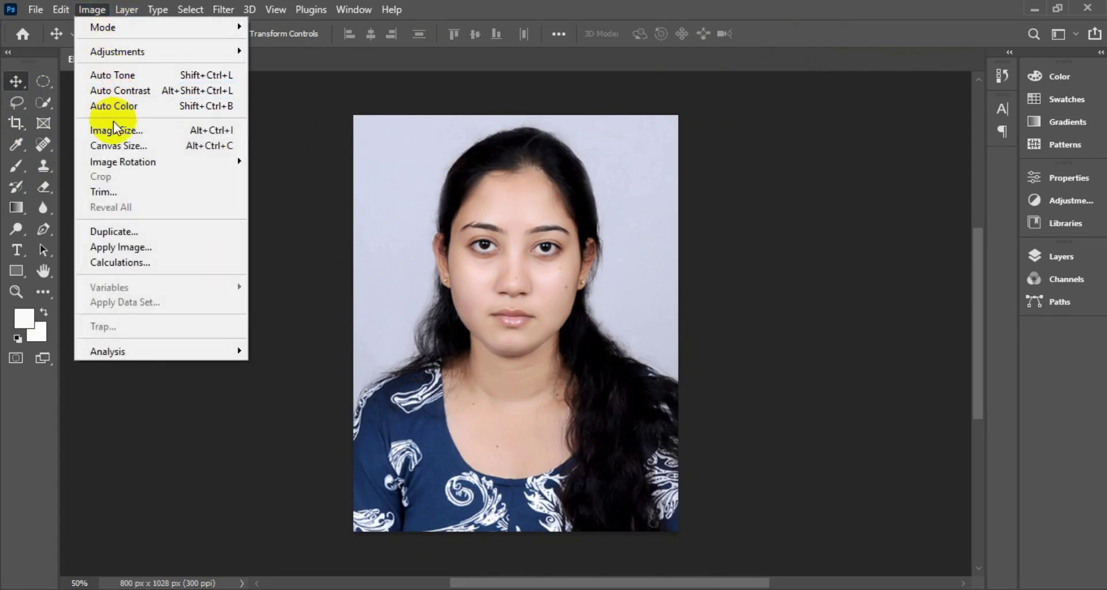
left_click(176, 133)
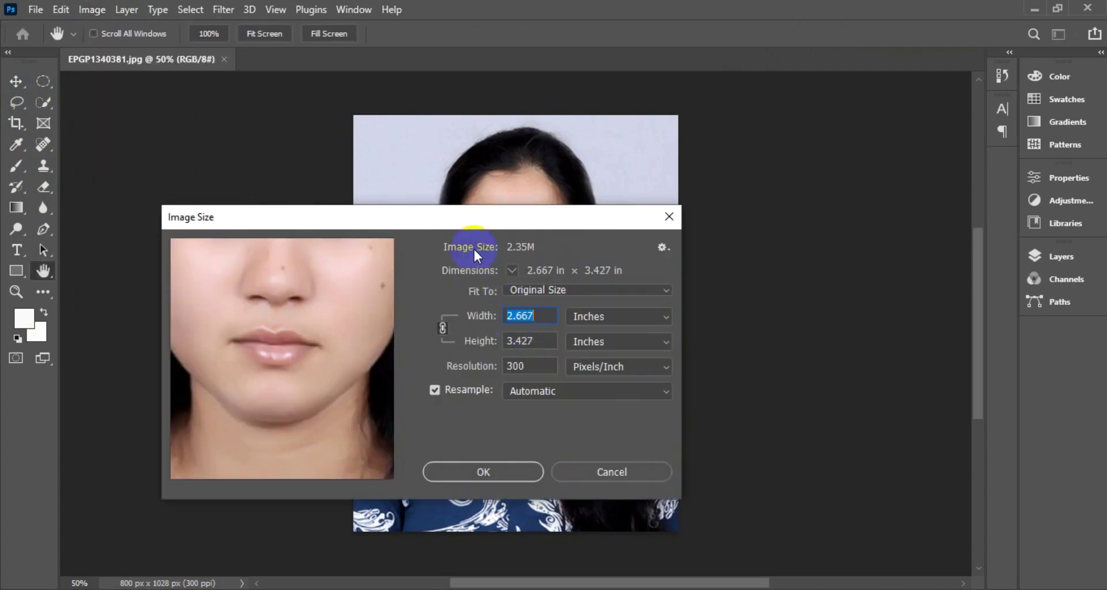
left_click_drag(461, 217, 481, 142)
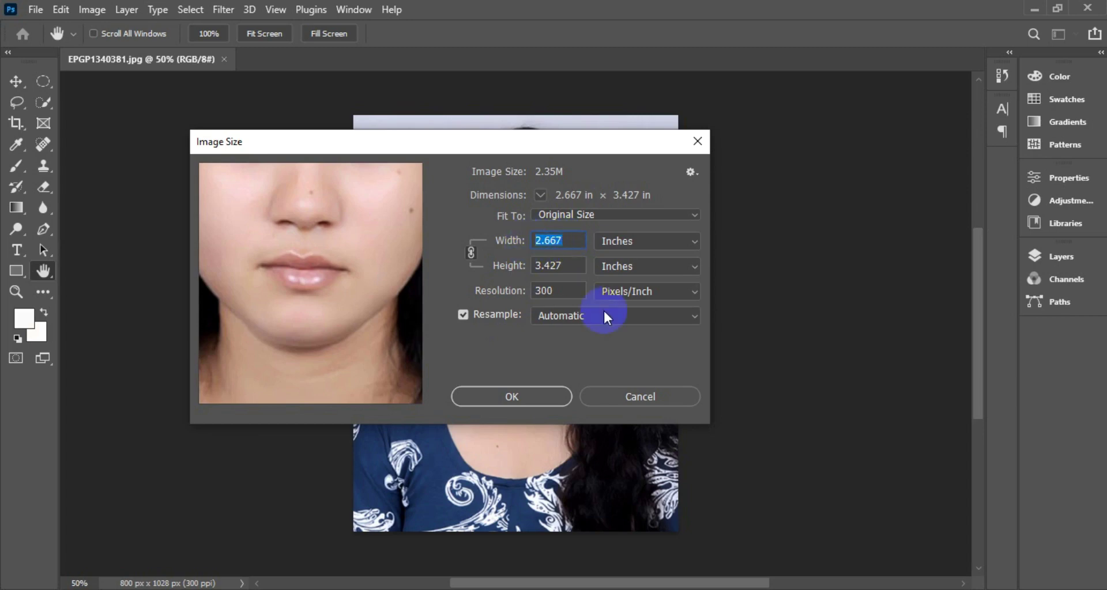
- Resize the photo to 1.5 × 2 inches at 200 ppi
type("1.5")
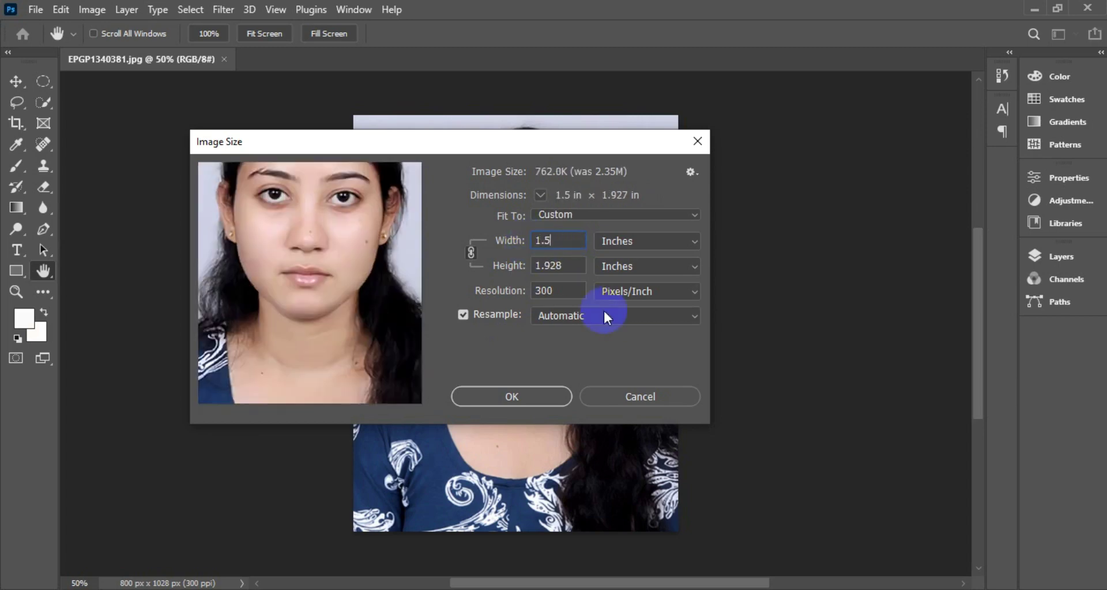
double_click(533, 267)
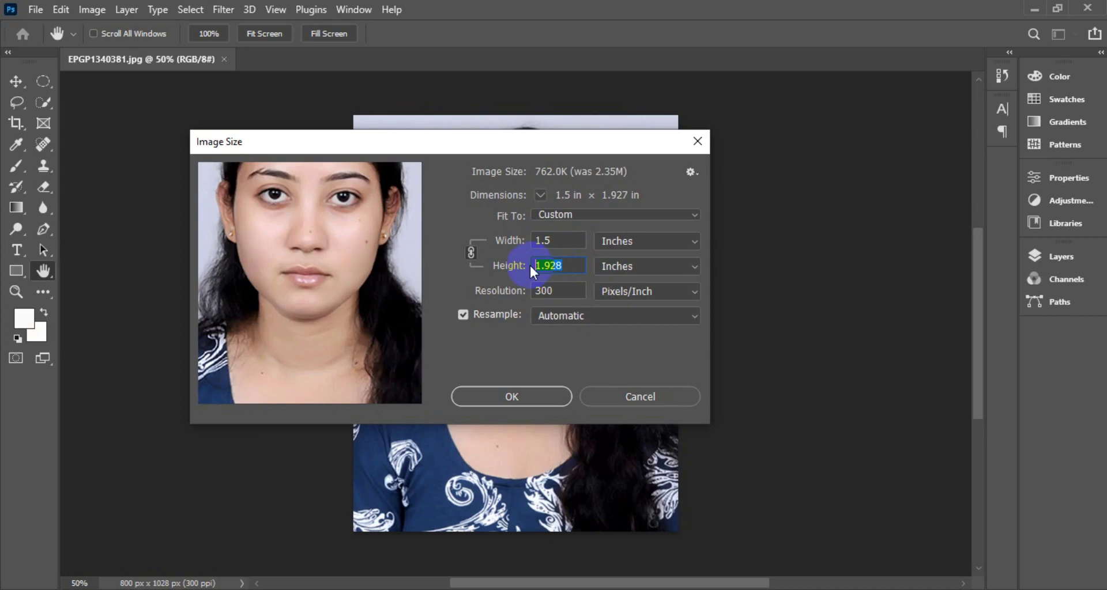
type("2")
left_click(562, 290)
double_click(539, 290)
type("200")
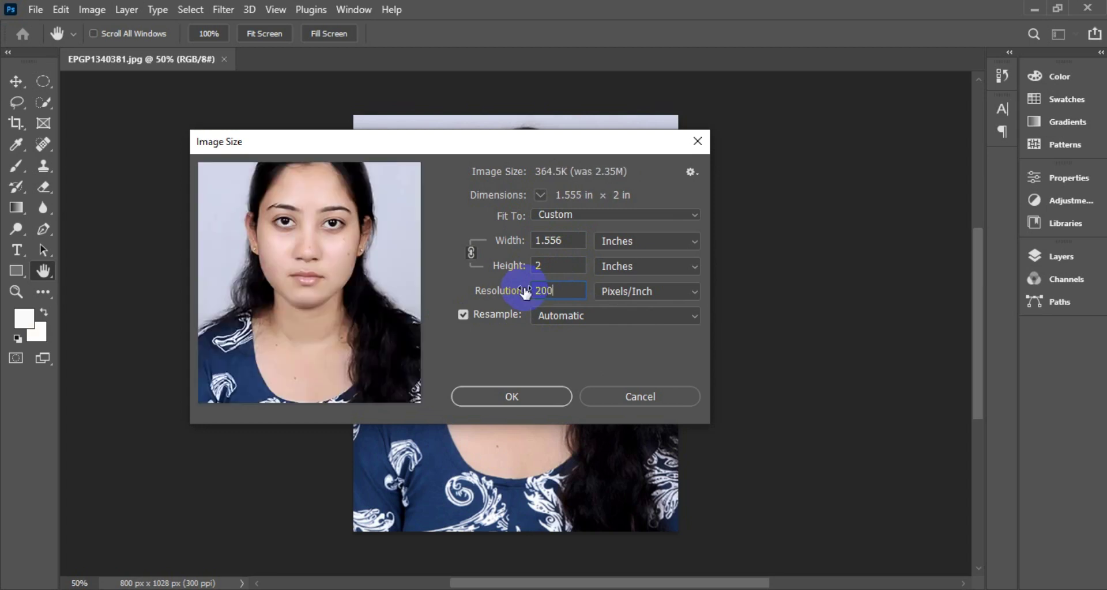
left_click(502, 397)
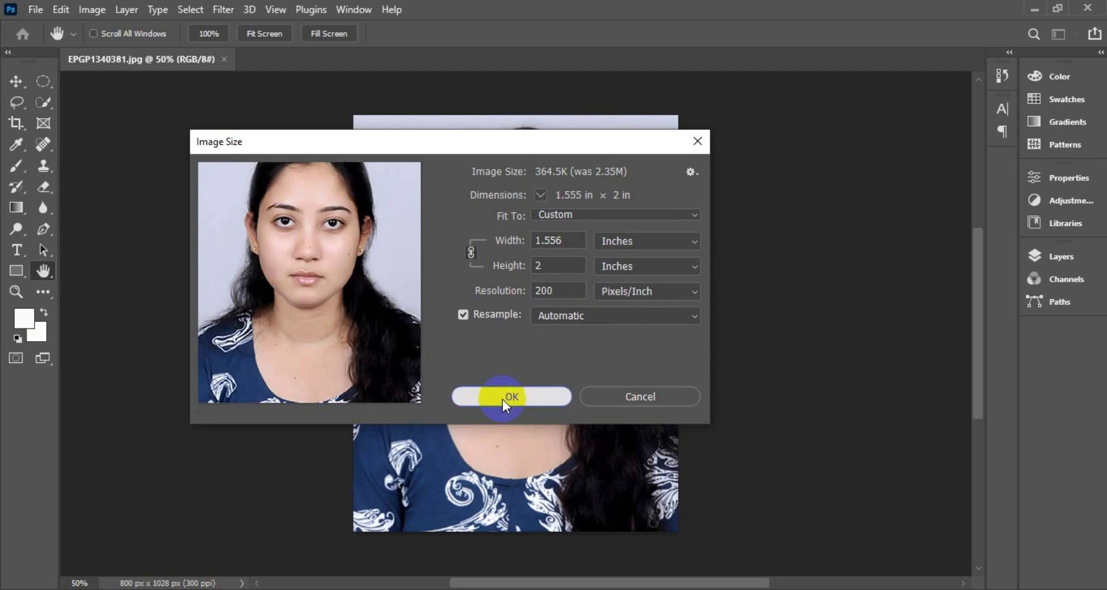
key("v")
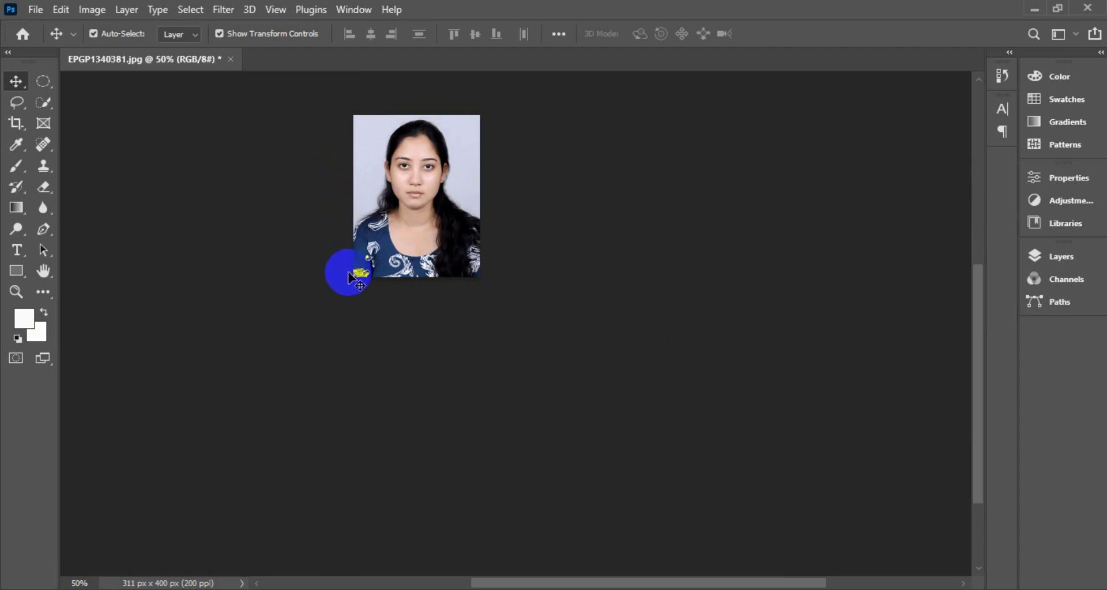
- Stroke a 3 px white border inside the photo's edges
left_click(366, 122)
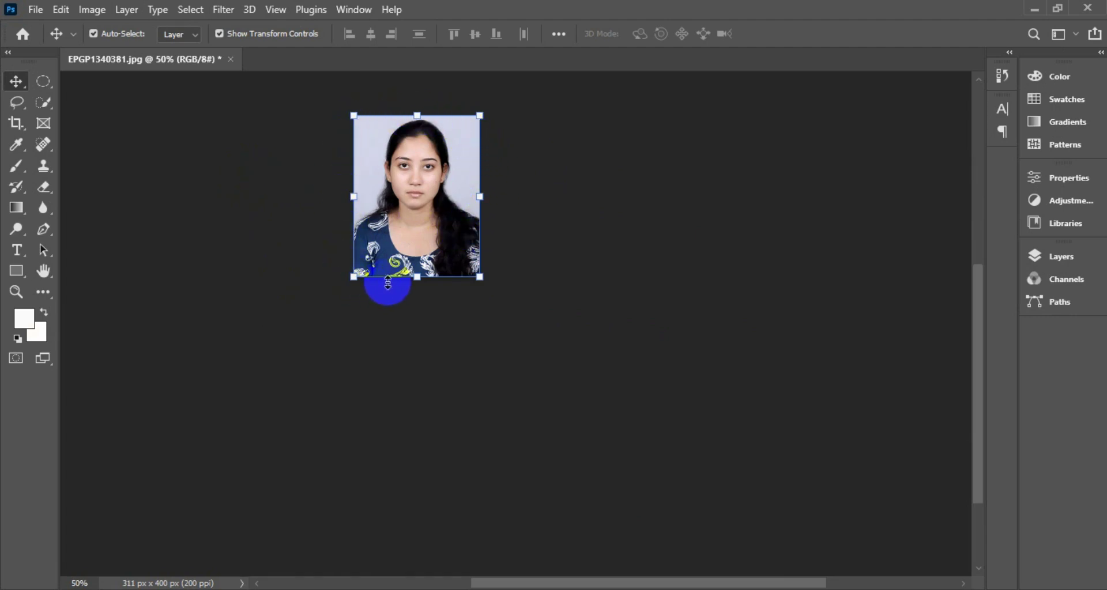
left_click(60, 10)
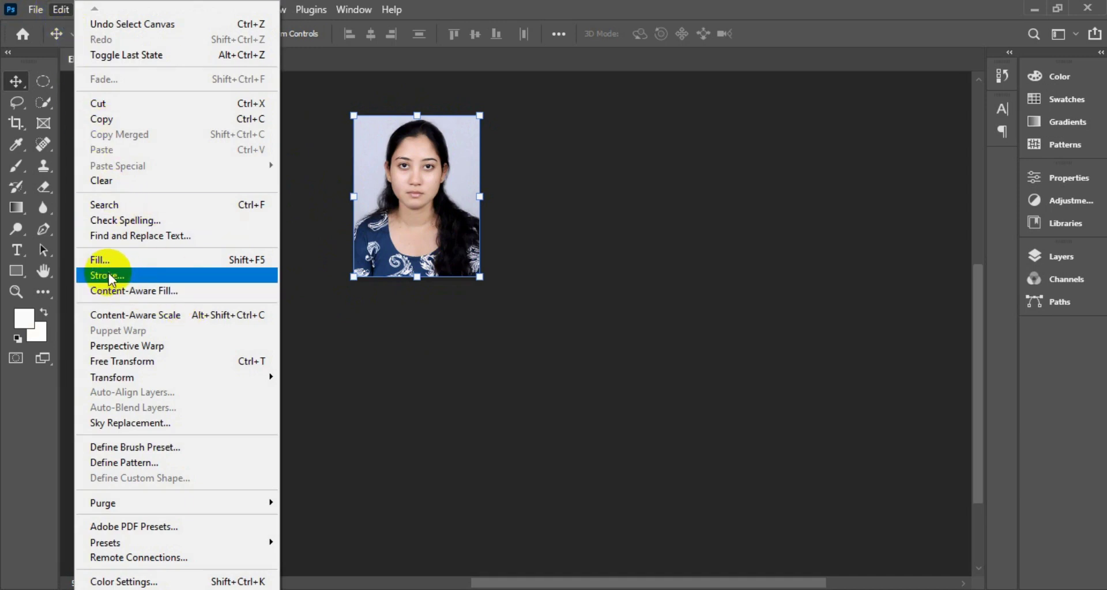
left_click(126, 277)
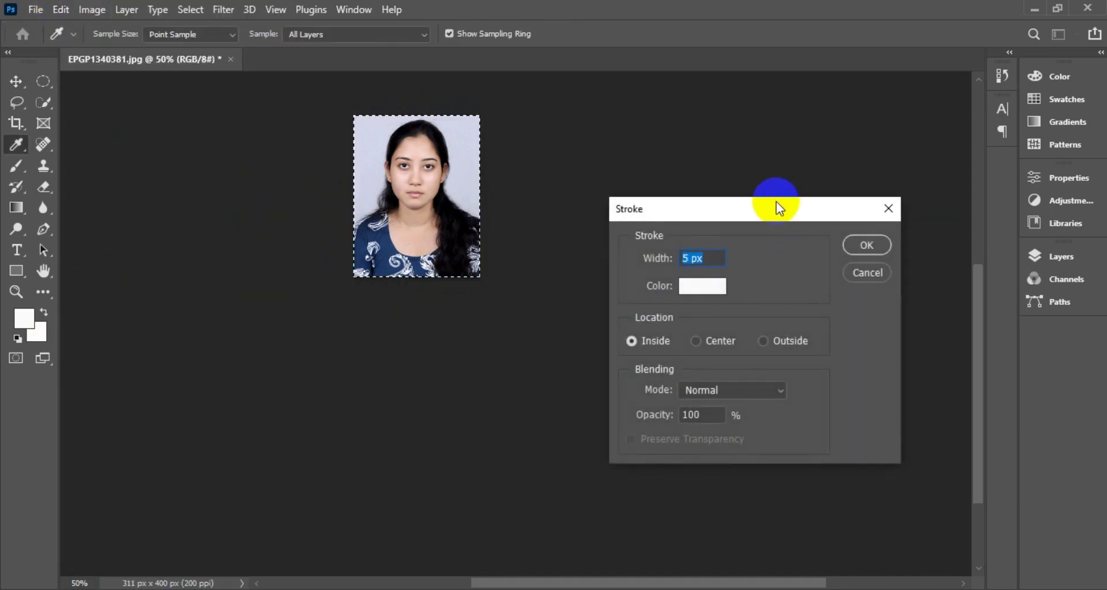
left_click_drag(755, 206, 680, 126)
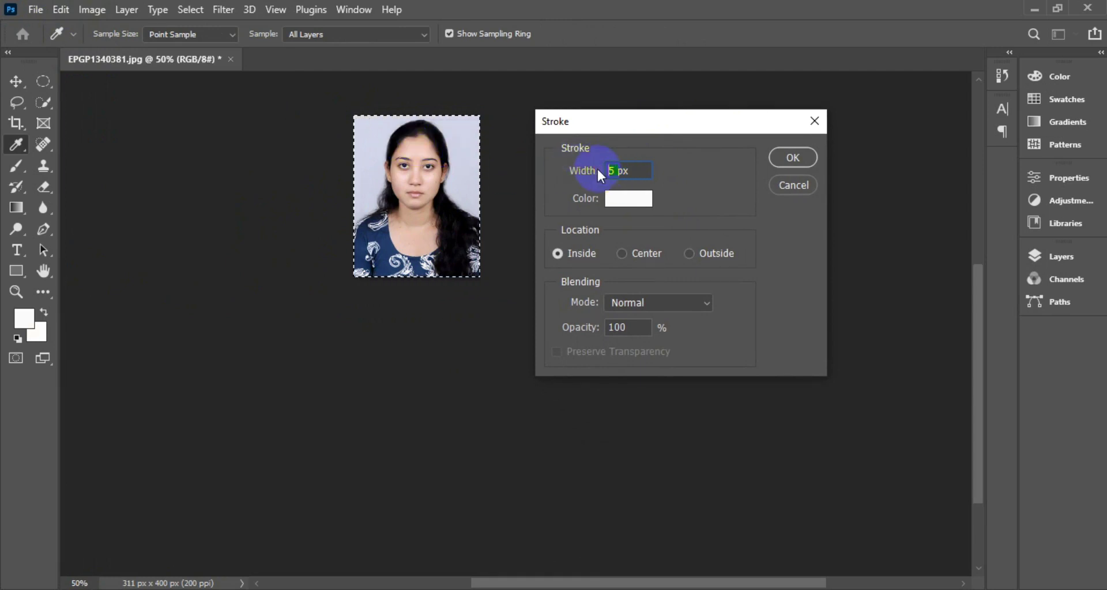
type("3")
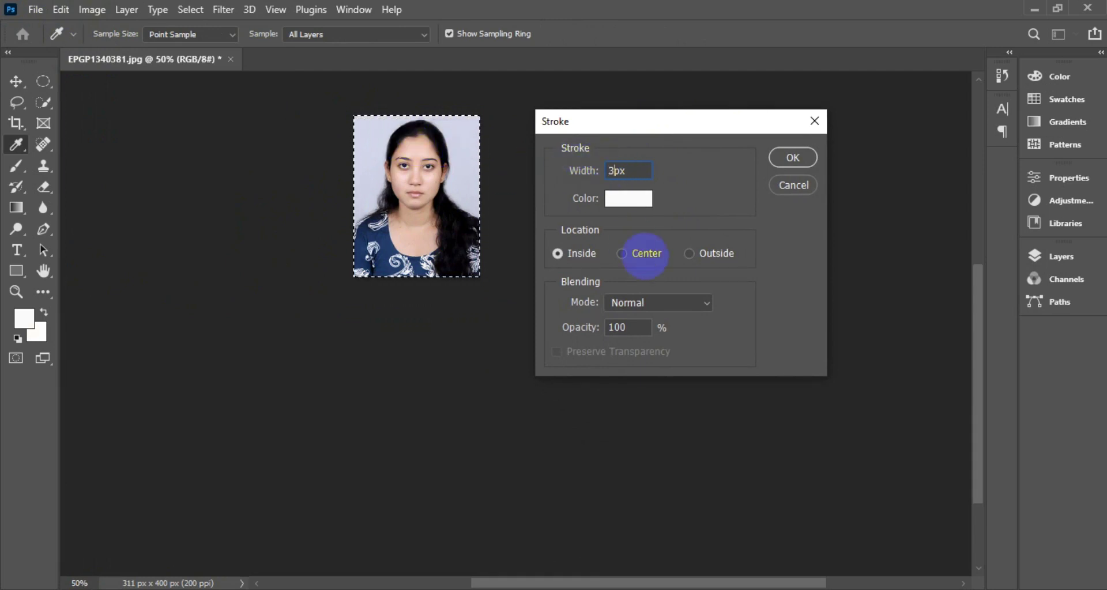
left_click(629, 198)
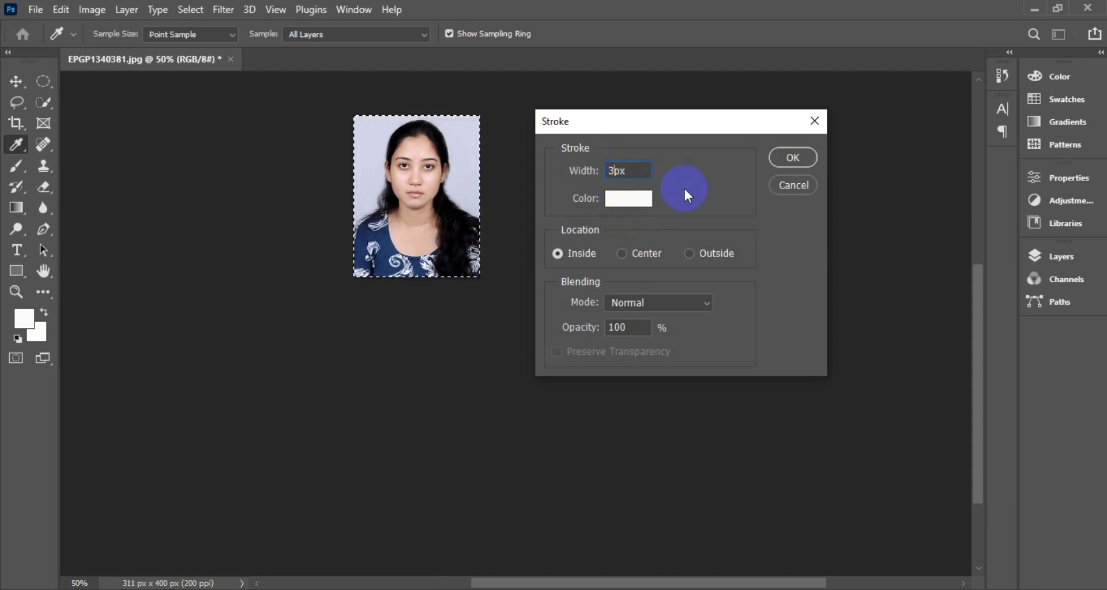
left_click(792, 157)
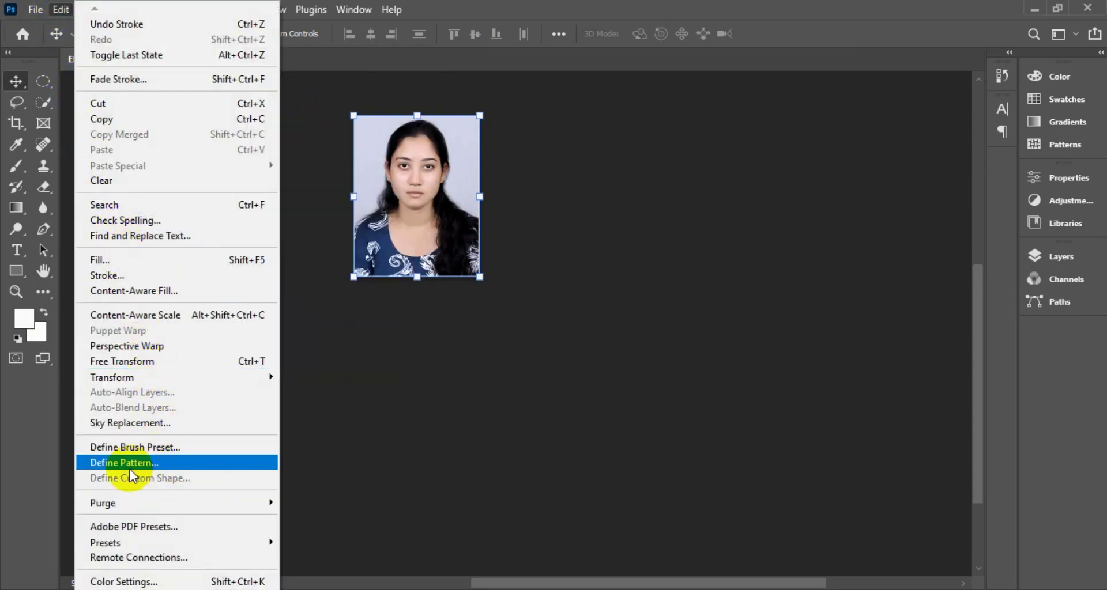
- Define the bordered photo as a pattern named '123'
left_click(216, 464)
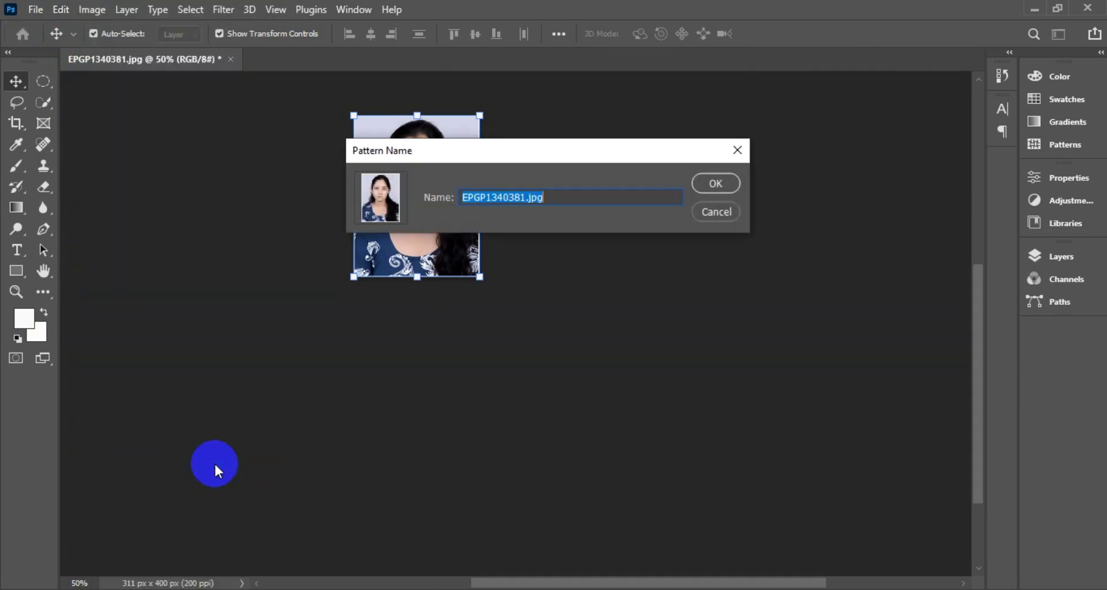
left_click_drag(578, 158, 639, 219)
left_click(610, 266)
left_click_drag(612, 262, 518, 262)
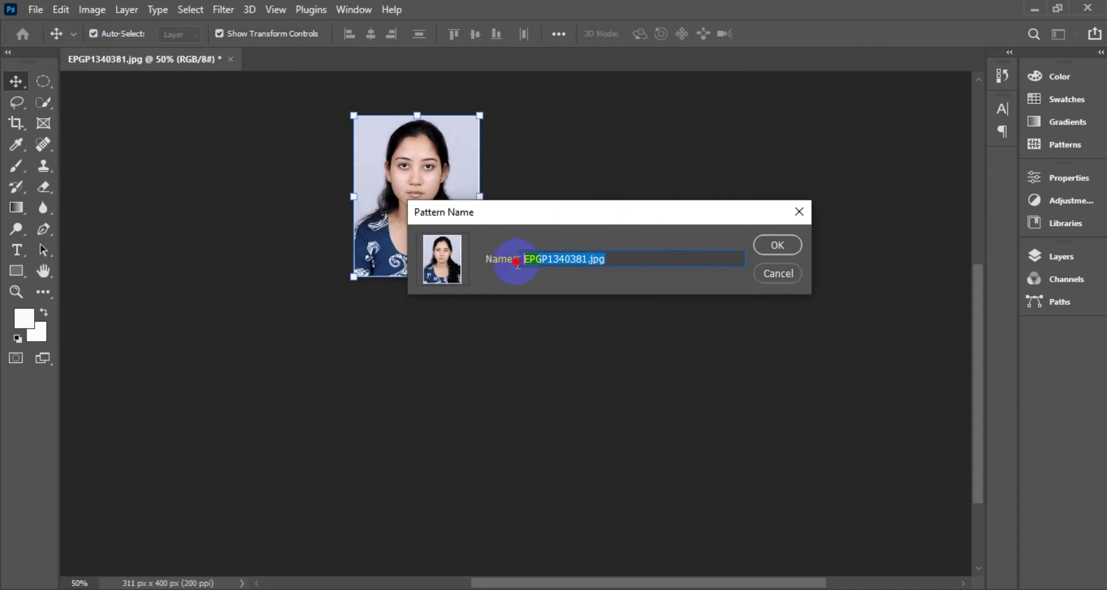
type("123")
left_click(775, 245)
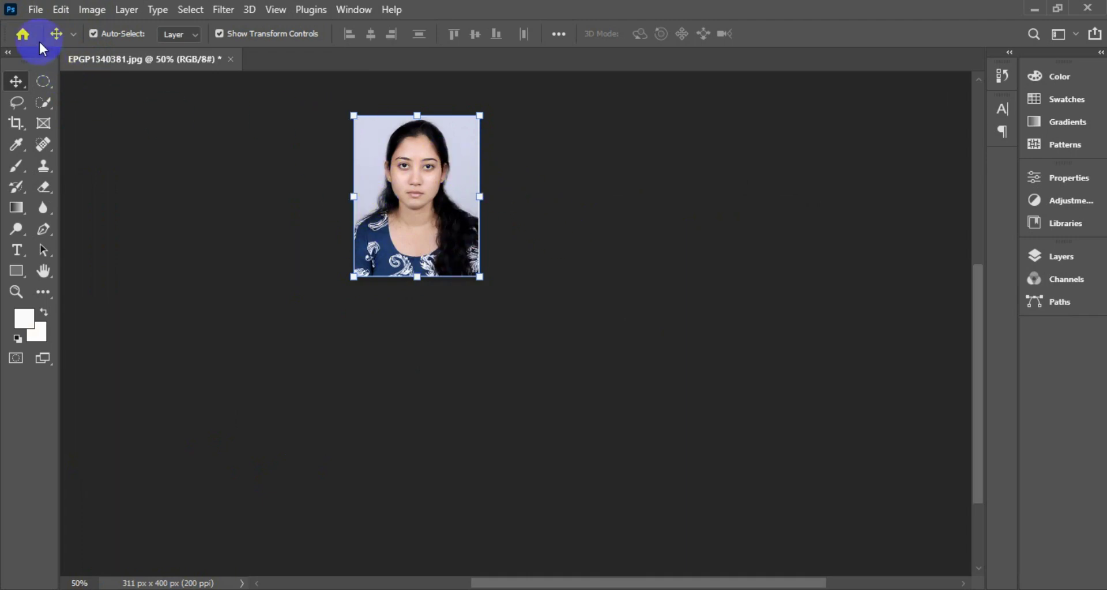
- Create a new 6 × 4 inch document at 200 ppi
left_click(36, 9)
key("Escape")
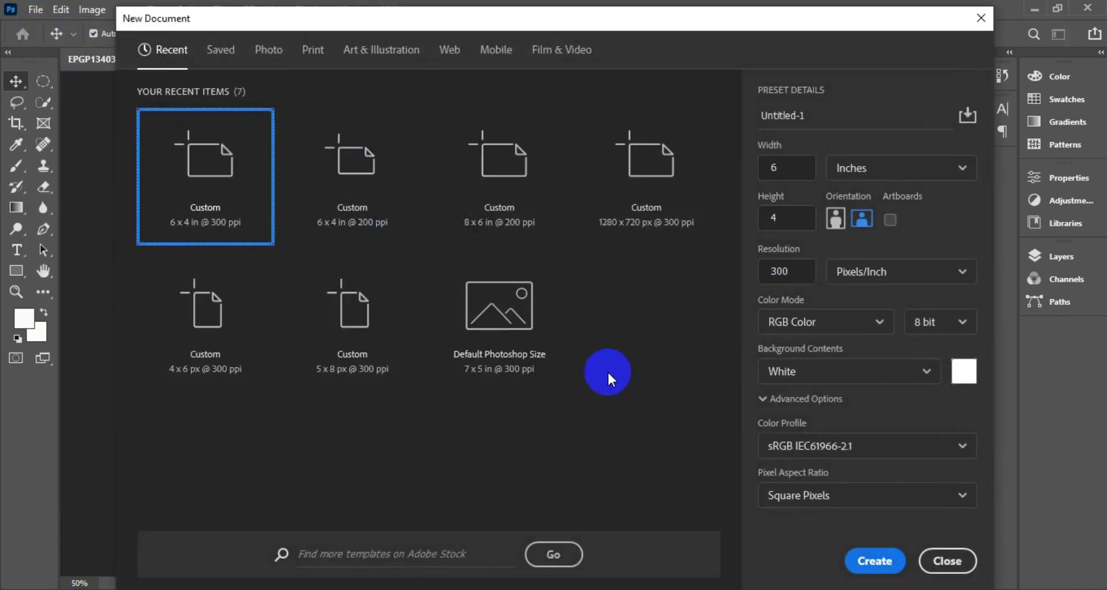
left_click(794, 167)
left_click(790, 218)
left_click(775, 166)
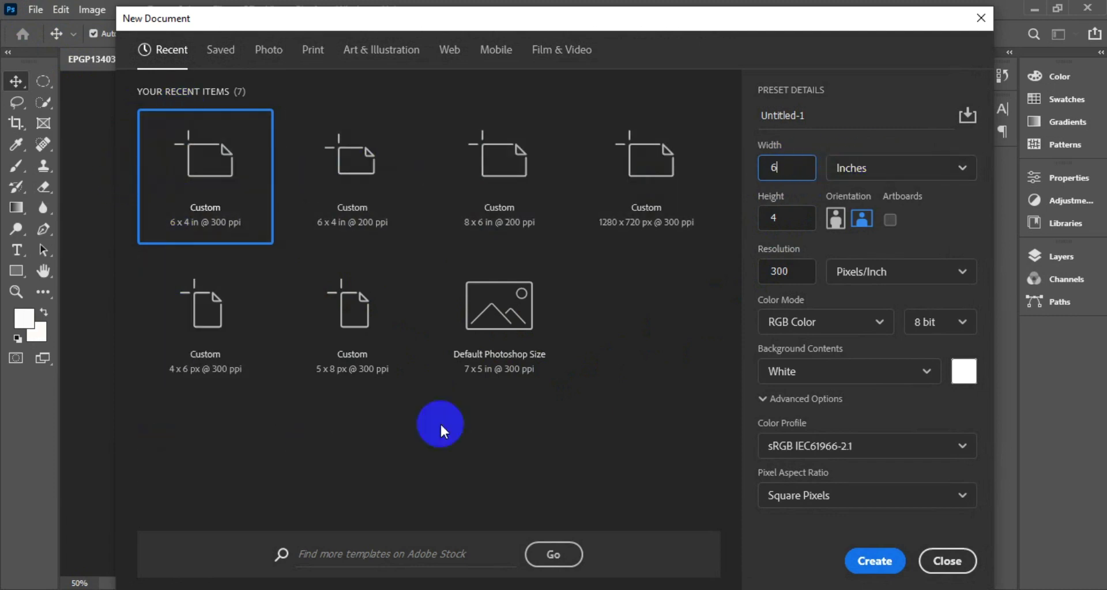
left_click(787, 218)
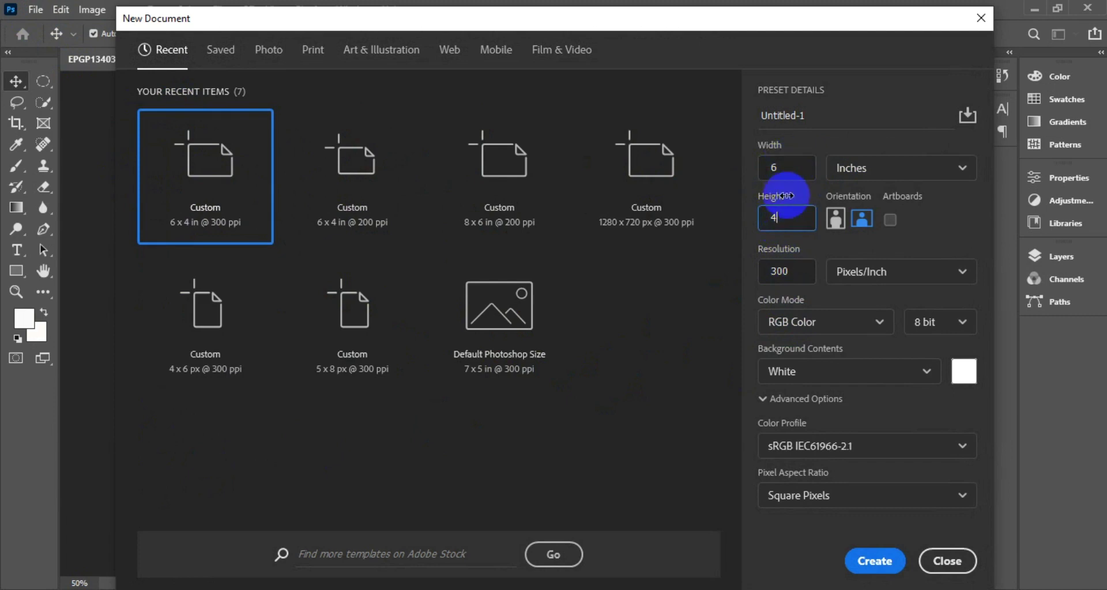
key("Tab")
type("200")
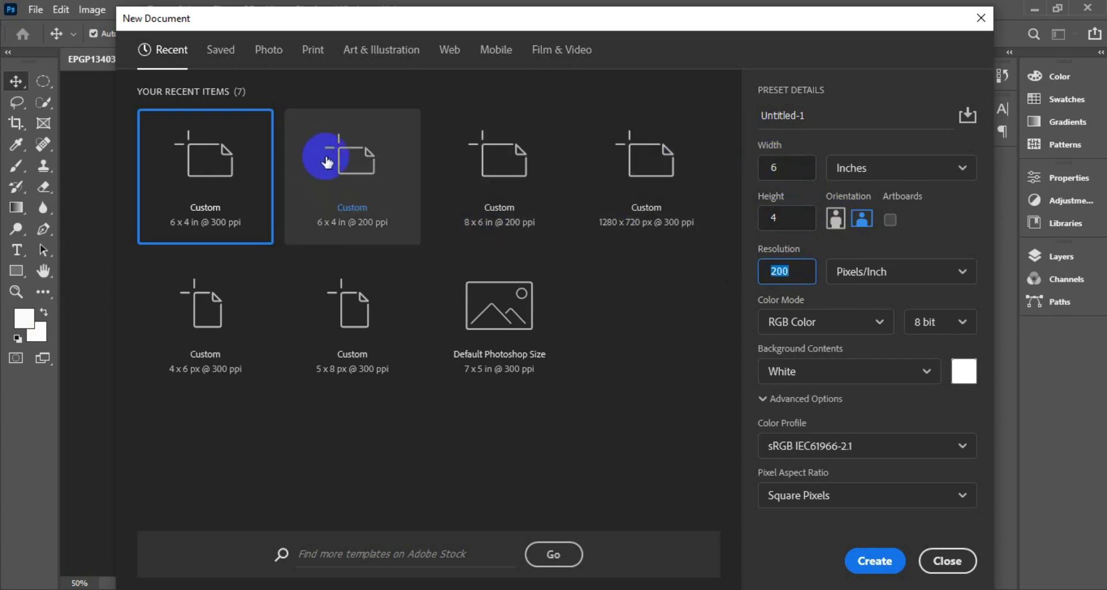
double_click(779, 271)
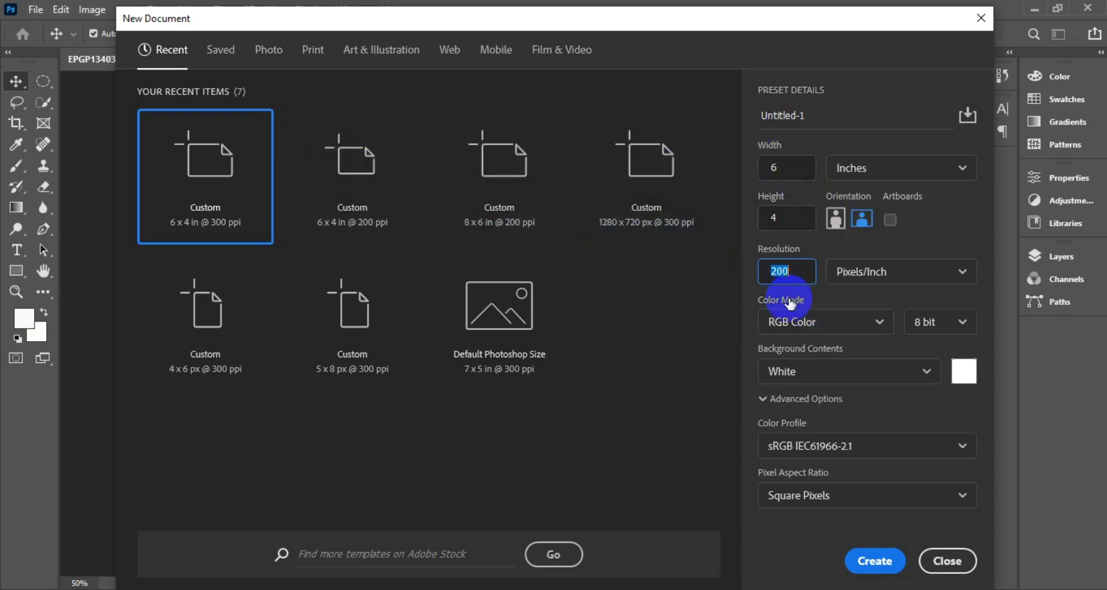
left_click(878, 562)
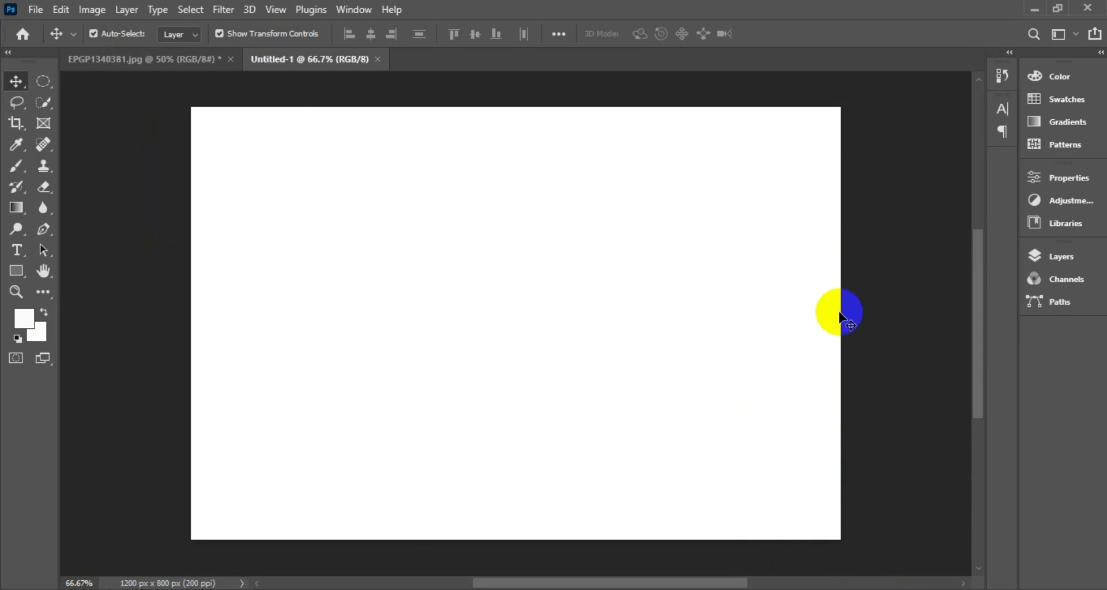
- Show the Patterns panel with the new portrait pattern and open the Edit menu
left_click(1065, 144)
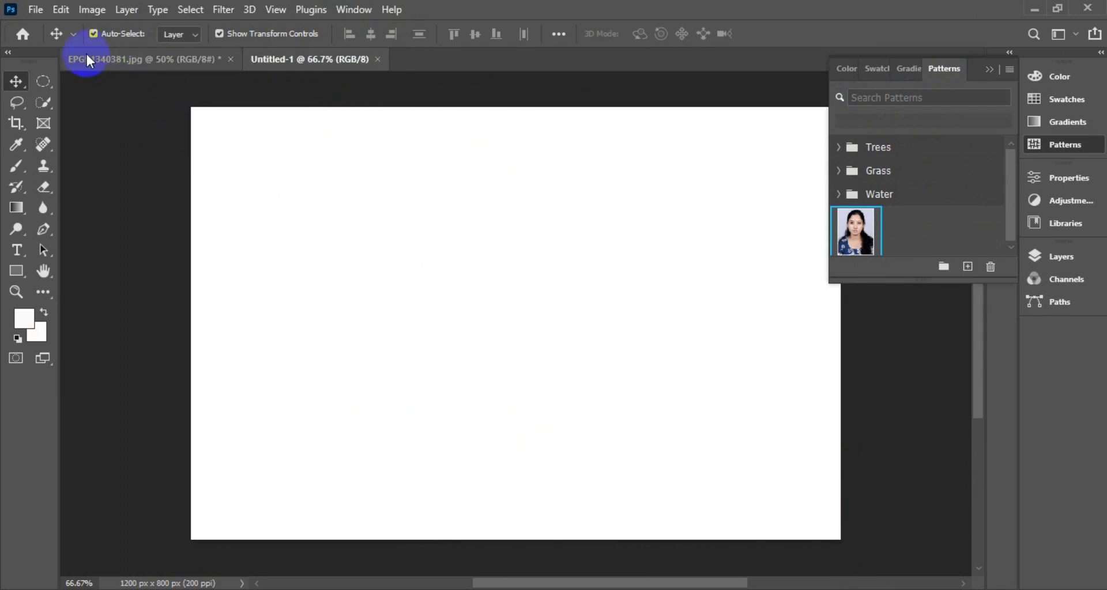
left_click(61, 12)
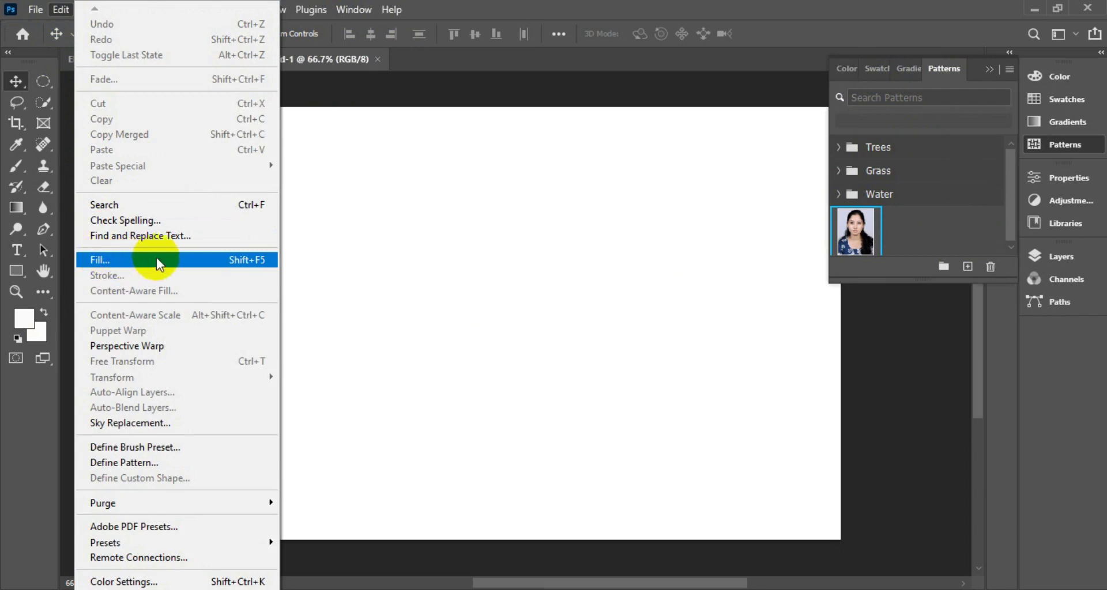
- Fill the sheet with custom pattern '123', tiling eight bordered photos in two rows
left_click(198, 261)
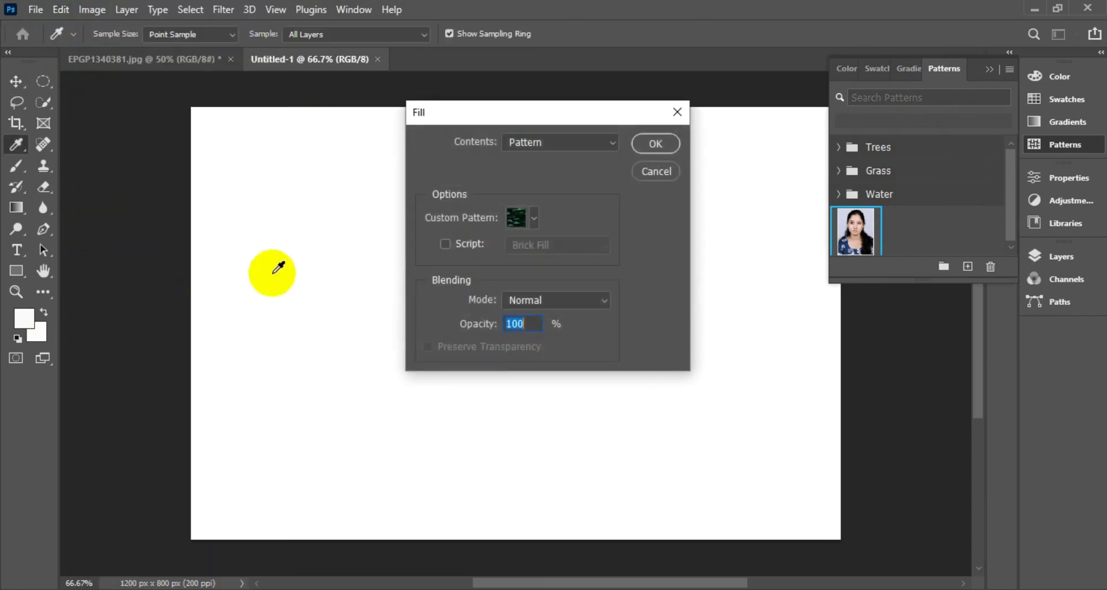
left_click_drag(548, 110, 576, 139)
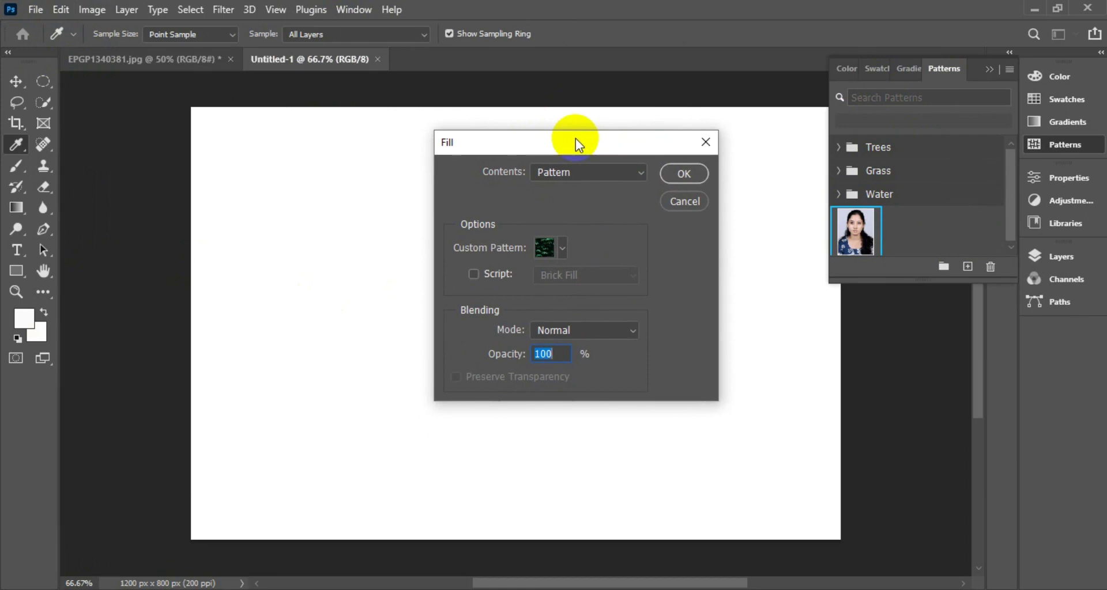
left_click_drag(575, 138, 454, 137)
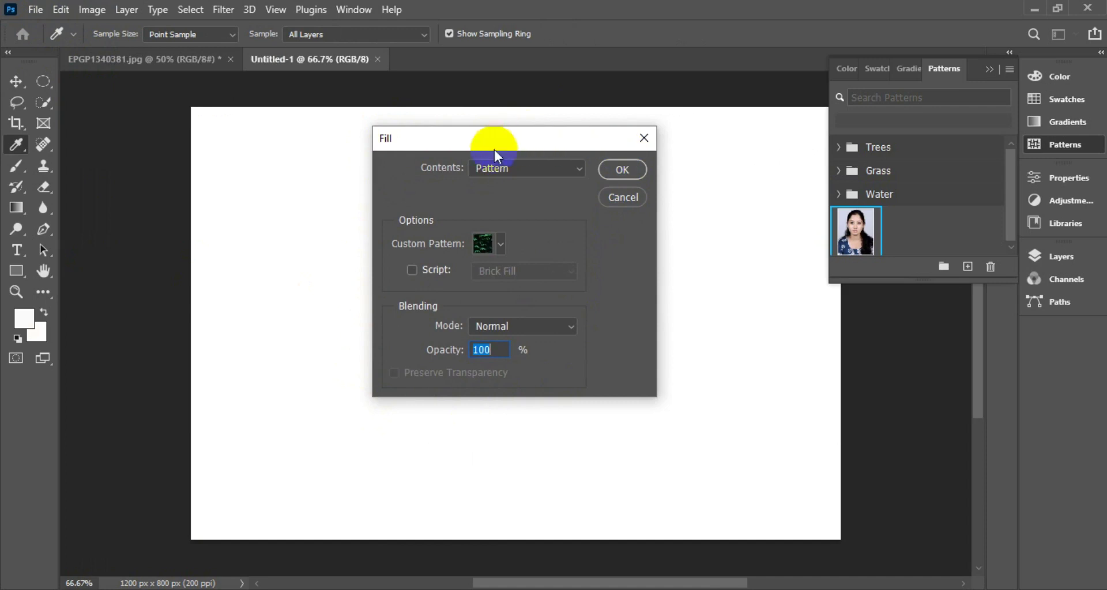
left_click(507, 168)
left_click(498, 254)
left_click(501, 244)
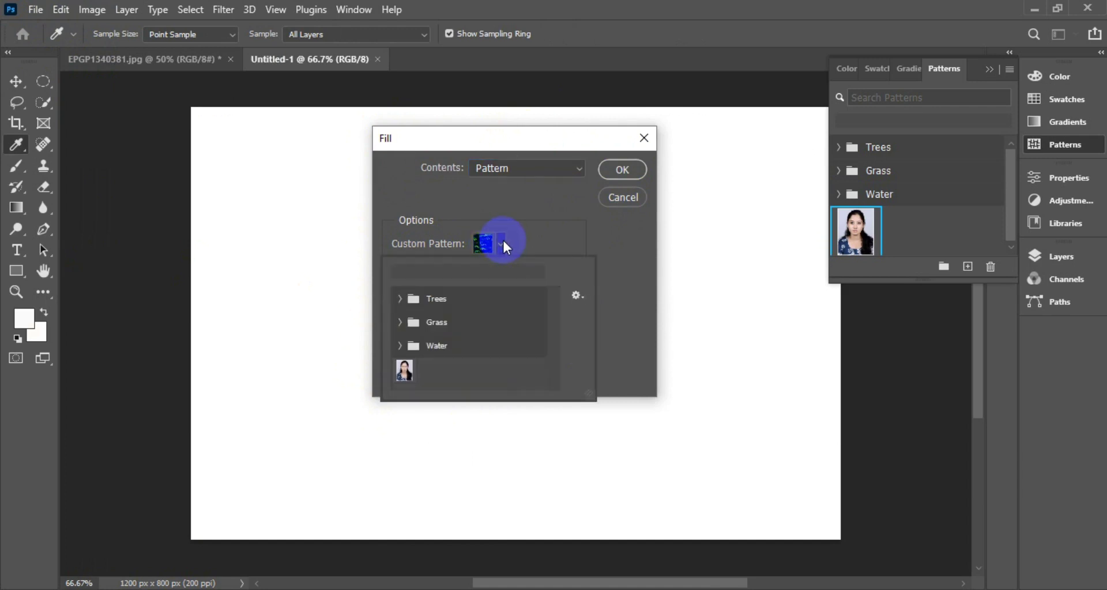
left_click(402, 377)
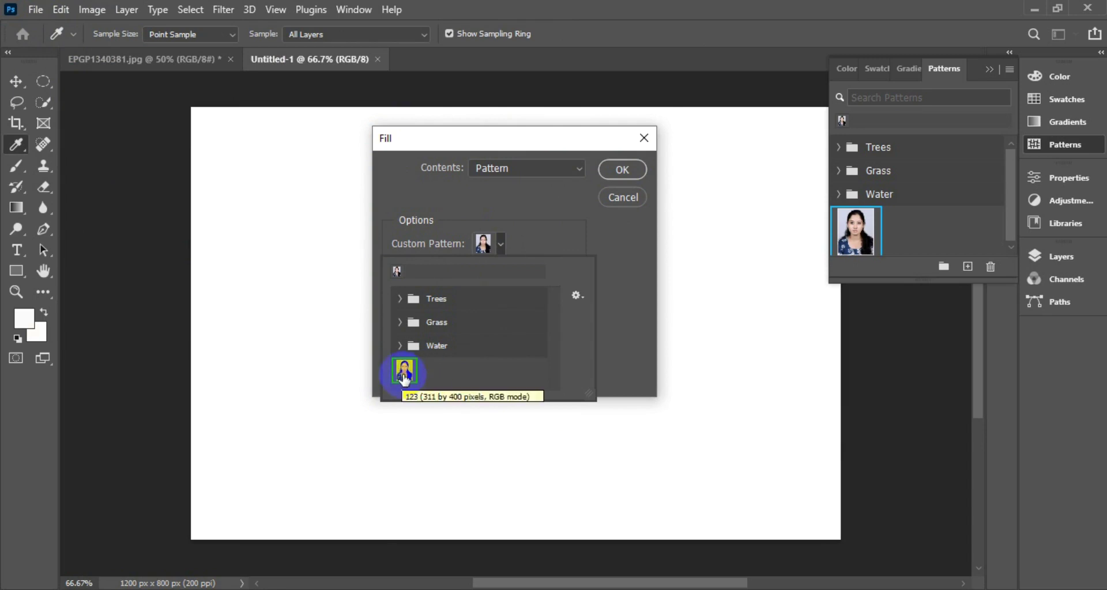
left_click(624, 171)
key("v")
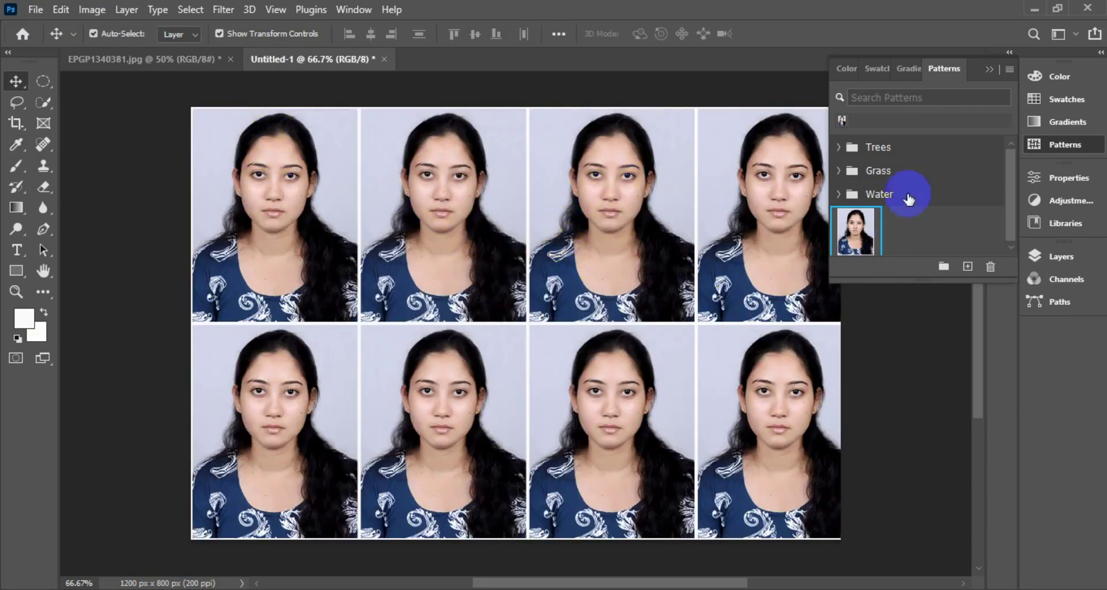
left_click(990, 70)
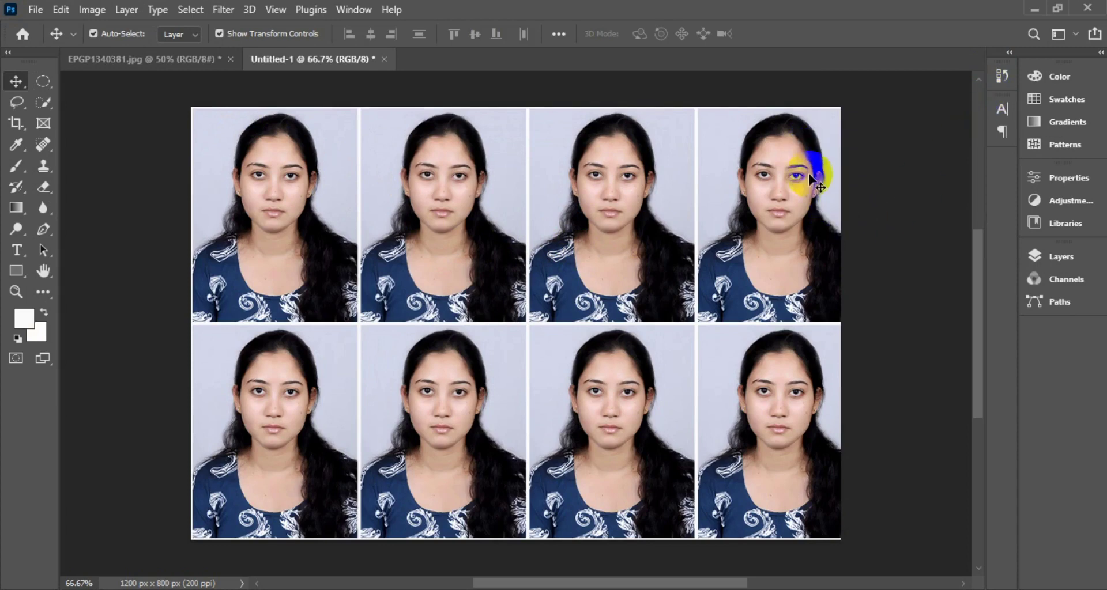
- Collapse the Patterns panel and inspect the eight tiled passport photos
left_click(803, 517)
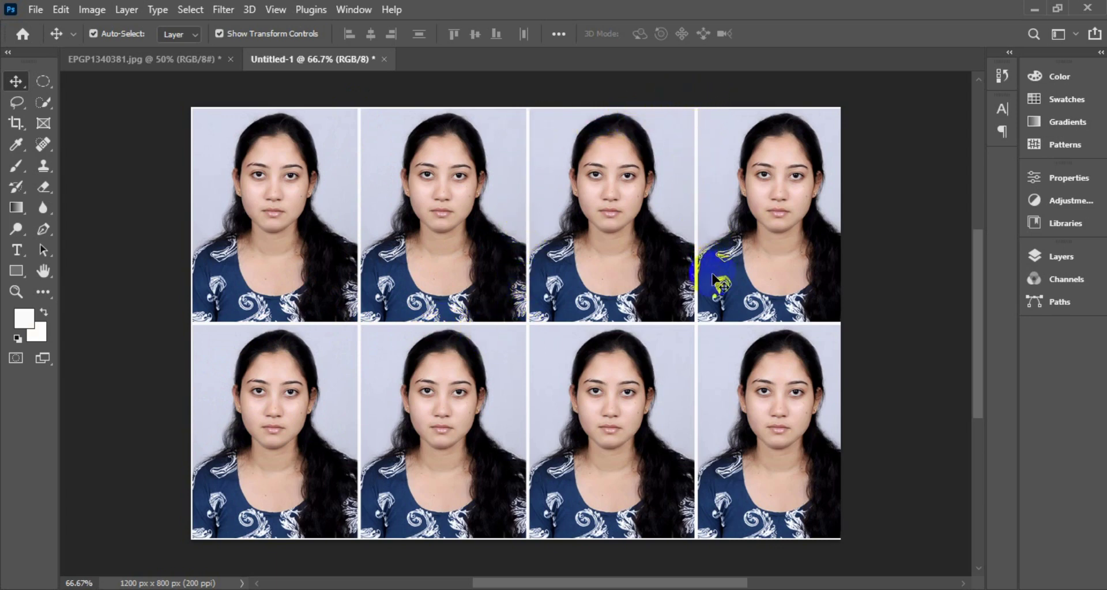
left_click(818, 338)
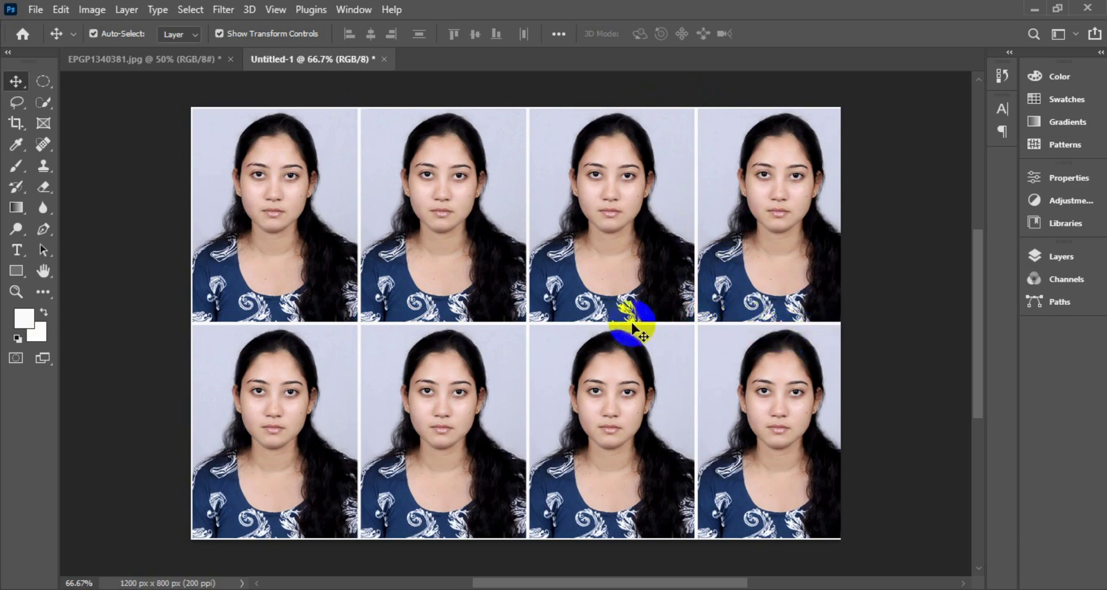